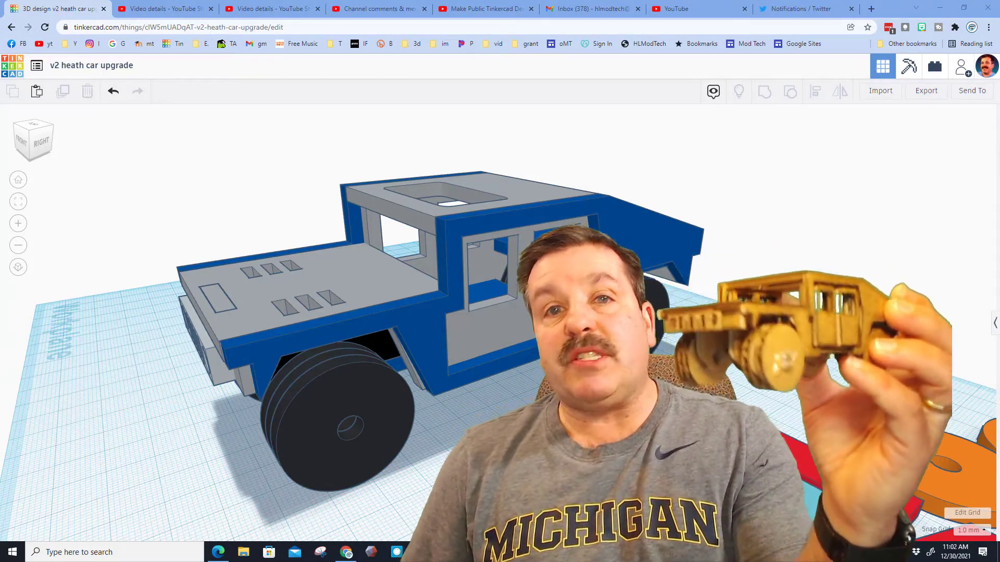
- Orbit around the Hummer to inspect its top, rear, left side and underside, ending at a front view
{"action": "right_click_drag", "start_coordinate": [208, 431], "coordinate": [318, 346]}
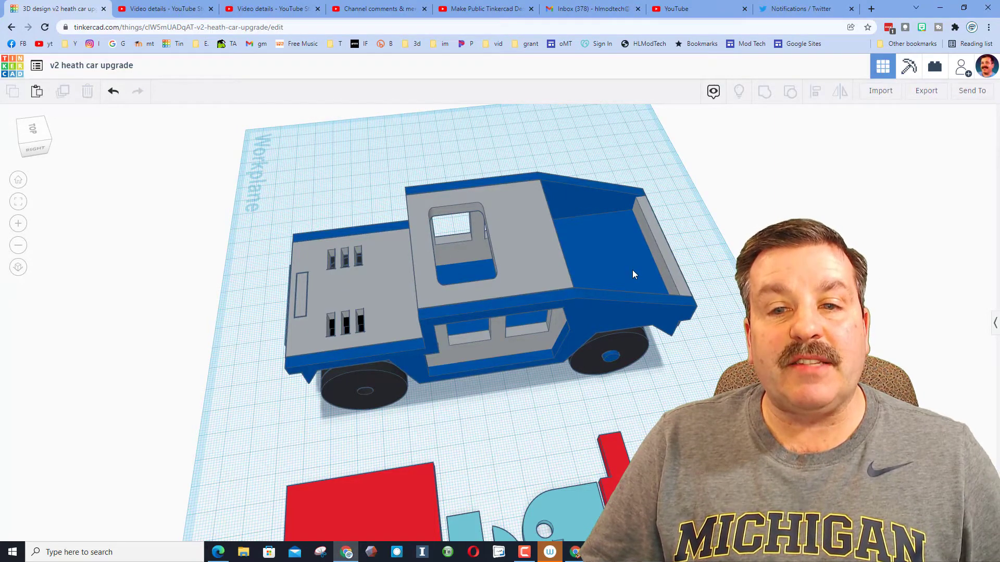
{"action": "right_click_drag", "start_coordinate": [633, 274], "coordinate": [624, 378]}
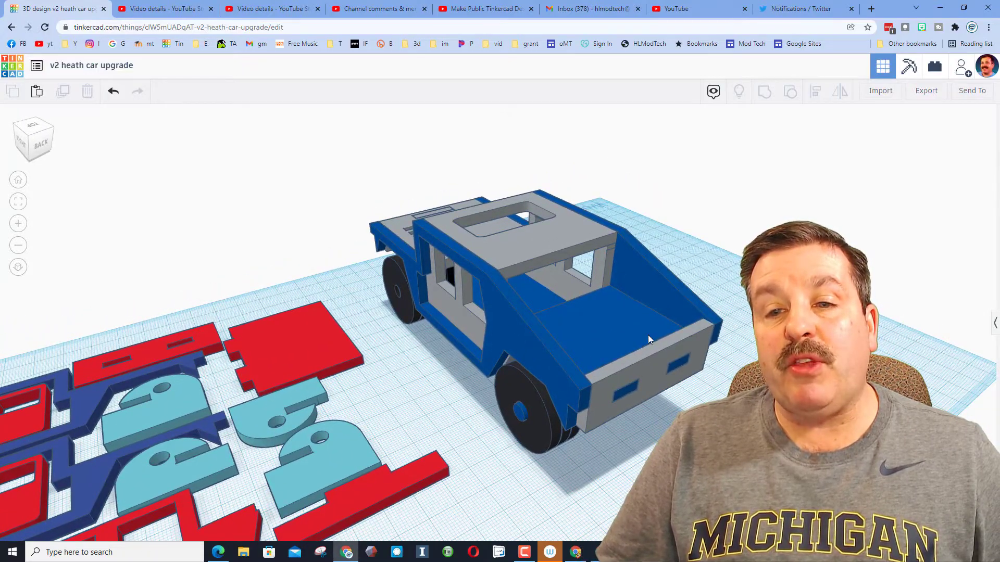
{"action": "right_click_drag", "start_coordinate": [645, 337], "coordinate": [393, 298]}
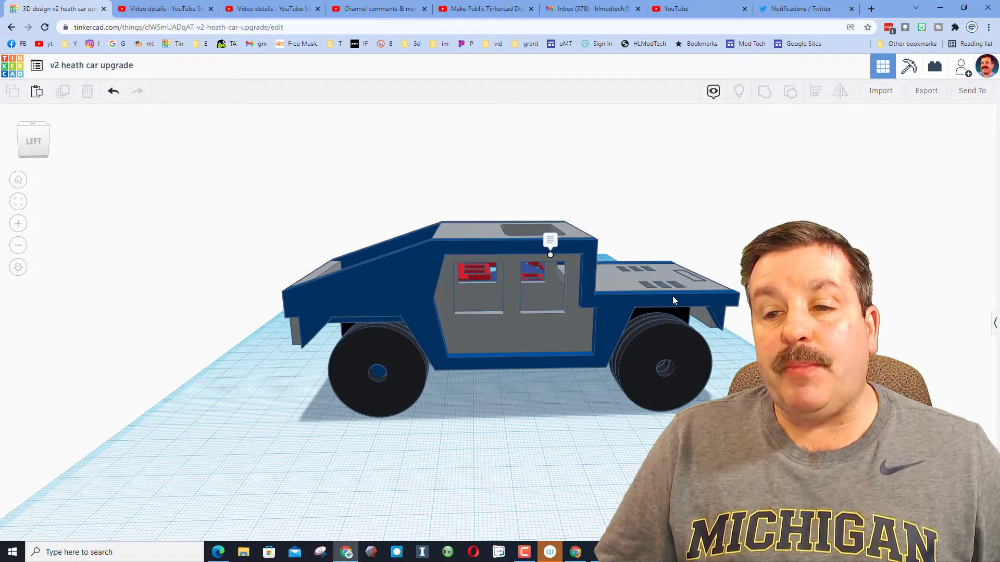
{"action": "right_click_drag", "start_coordinate": [527, 357], "coordinate": [451, 264]}
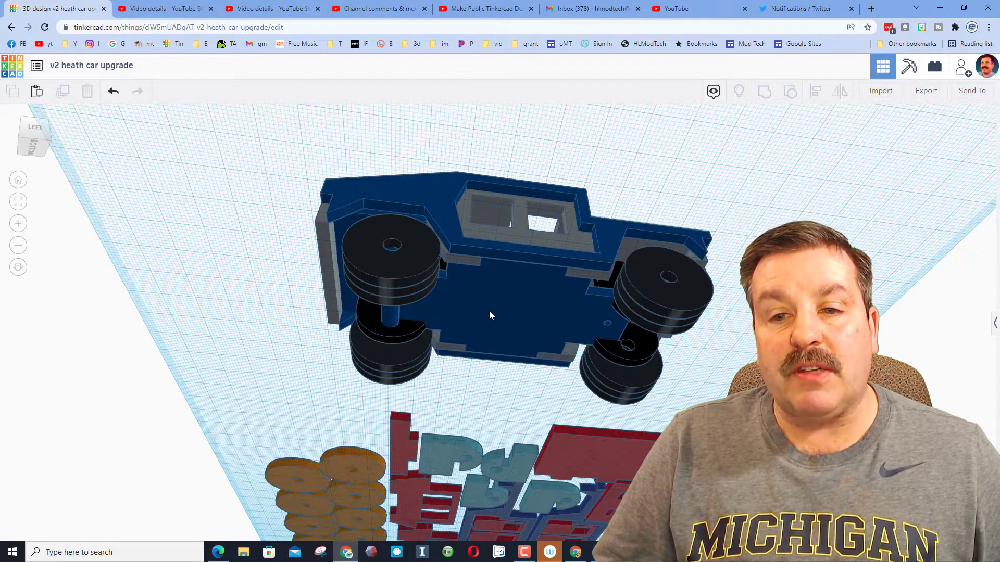
{"action": "right_click_drag", "start_coordinate": [481, 261], "coordinate": [634, 377]}
{"action": "right_click_drag", "start_coordinate": [588, 431], "coordinate": [423, 355]}
- Select both front wheels, then clear the selection and undo, turning toward the rear-right
{"action": "left_click", "coordinate": [422, 355]}
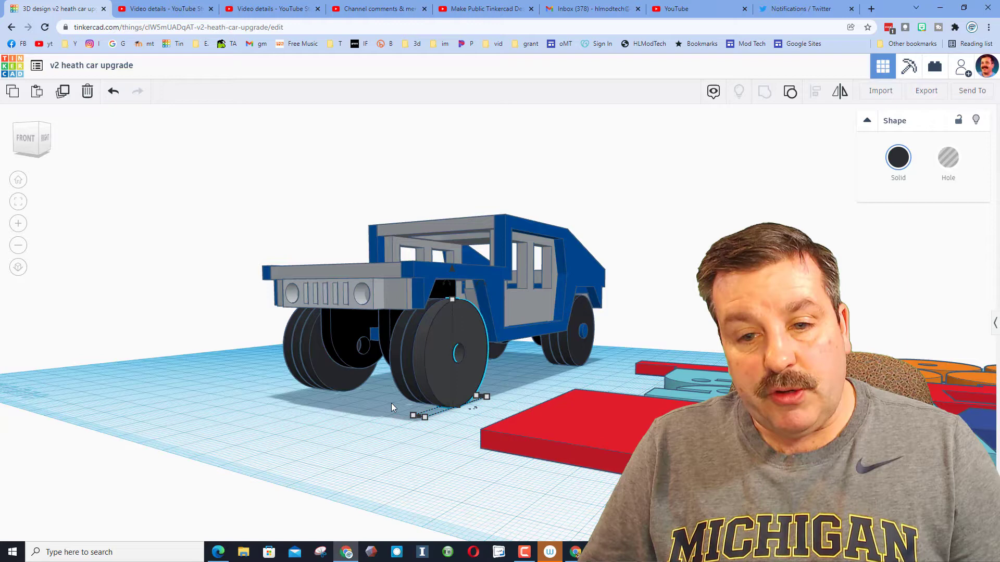
{"action": "left_click", "coordinate": [437, 400], "text": "shift"}
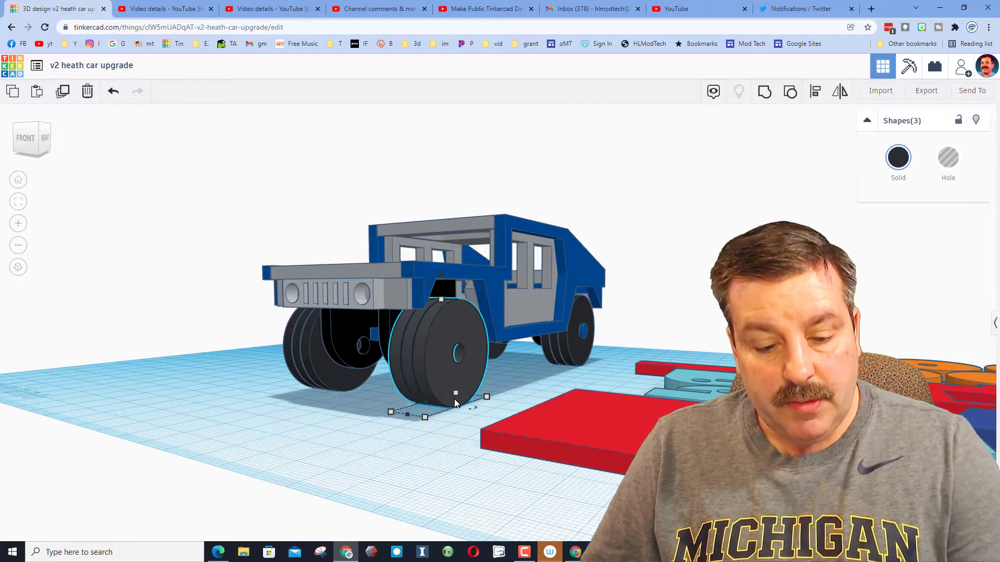
{"action": "left_click", "coordinate": [426, 409]}
{"action": "right_click_drag", "start_coordinate": [426, 409], "coordinate": [375, 348]}
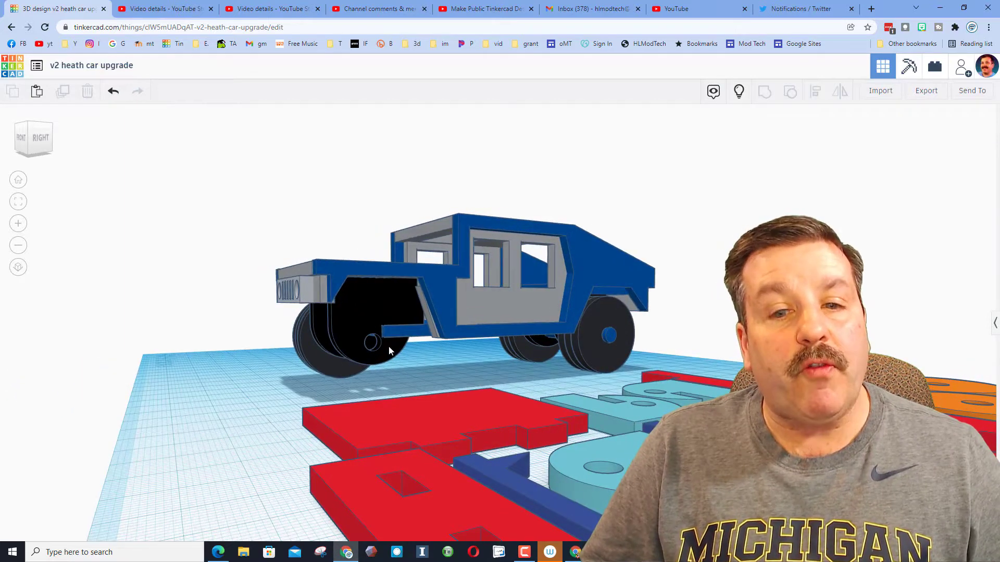
{"action": "key", "text": "ctrl+z"}
{"action": "mouse_move", "coordinate": [360, 308]}
{"action": "right_mouse_down"}
{"action": "mouse_move", "coordinate": [363, 283]}
{"action": "mouse_move", "coordinate": [376, 299]}
{"action": "right_mouse_up"}
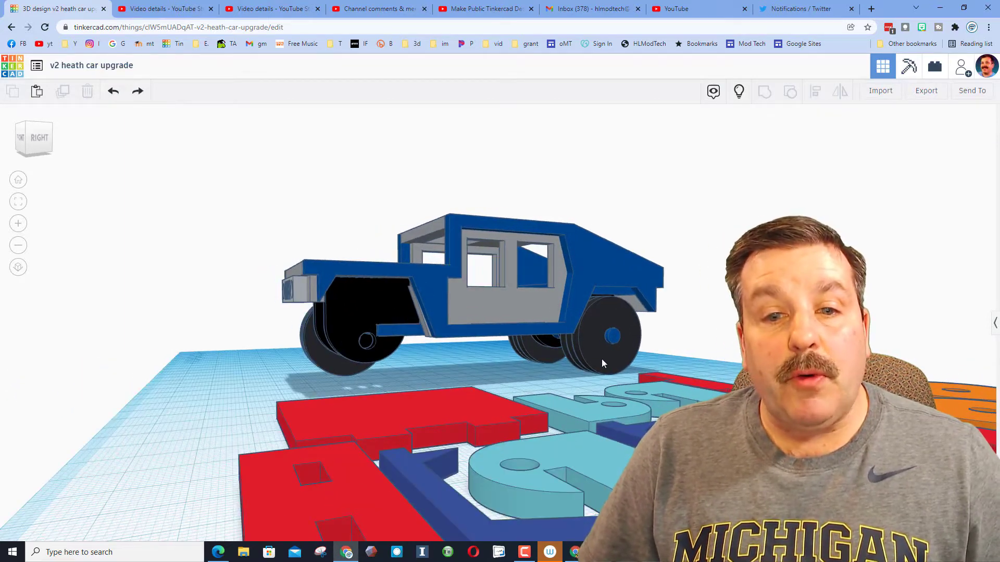
{"action": "right_click_drag", "start_coordinate": [602, 359], "coordinate": [485, 405]}
- Delete a rear wheel and the blue right-side body panel, then select the grey panel beneath
{"action": "left_click", "coordinate": [524, 402]}
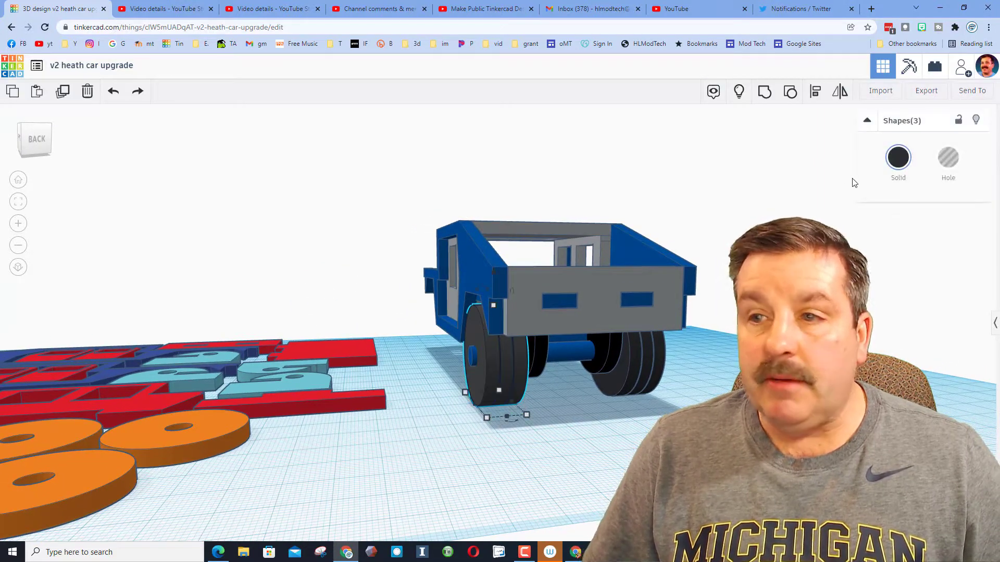
{"action": "key", "text": "ctrl+h"}
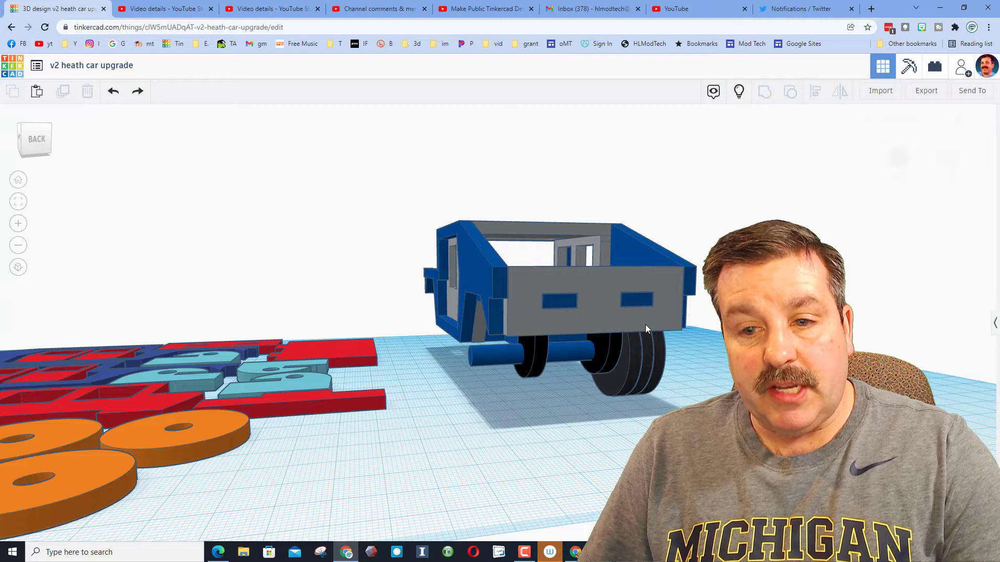
{"action": "right_click_drag", "start_coordinate": [646, 325], "coordinate": [630, 272]}
{"action": "left_click", "coordinate": [629, 272]}
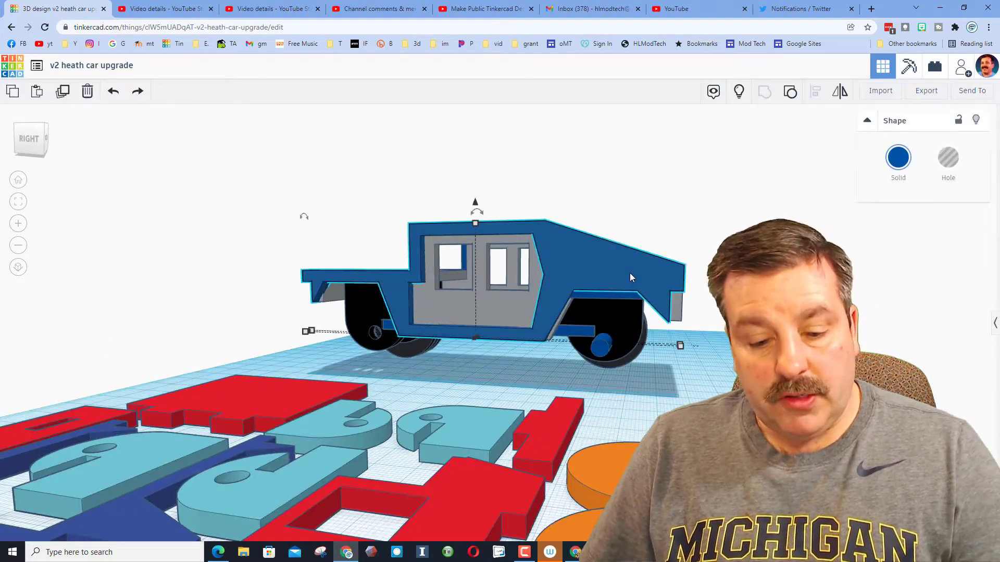
{"action": "key", "text": "ctrl+h"}
{"action": "left_click", "coordinate": [388, 314]}
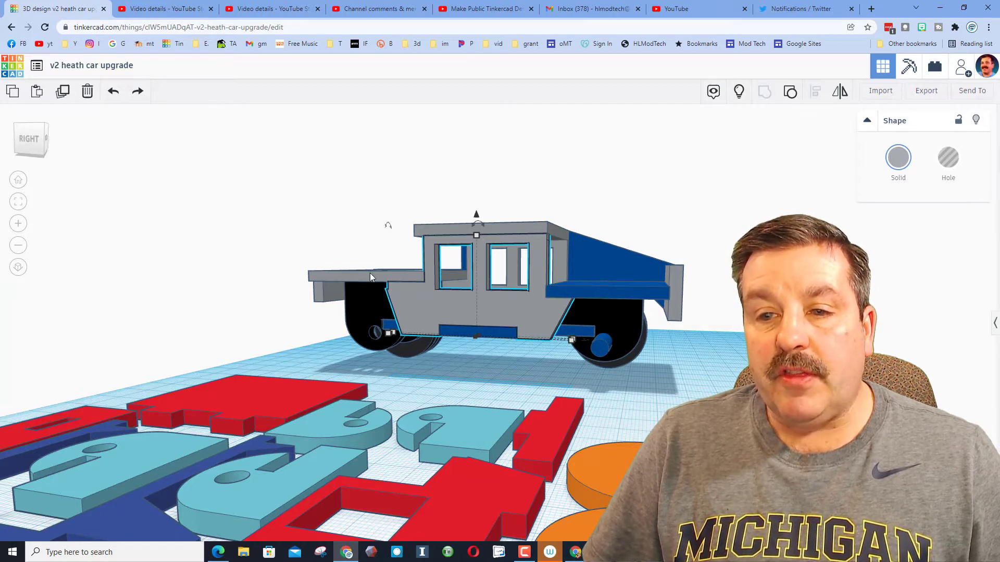
{"action": "right_click_drag", "start_coordinate": [658, 332], "coordinate": [602, 309]}
{"action": "right_click_drag", "start_coordinate": [650, 362], "coordinate": [431, 360]}
- Delete the grey side panel and the blue rear bed to expose the interior
{"action": "key", "text": "Delete"}
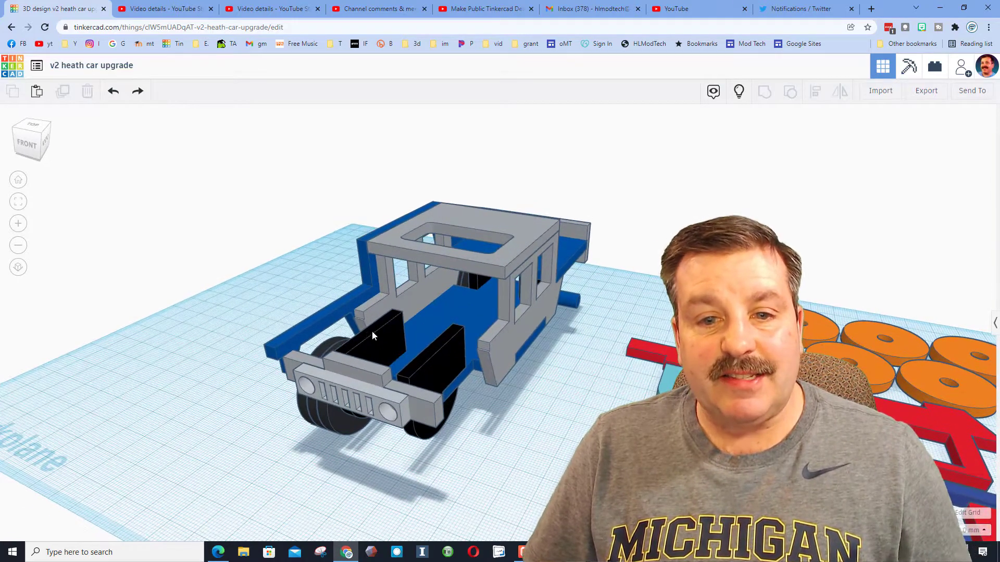
{"action": "right_click_drag", "start_coordinate": [519, 356], "coordinate": [606, 300]}
{"action": "left_click", "coordinate": [601, 276]}
{"action": "key", "text": "Delete"}
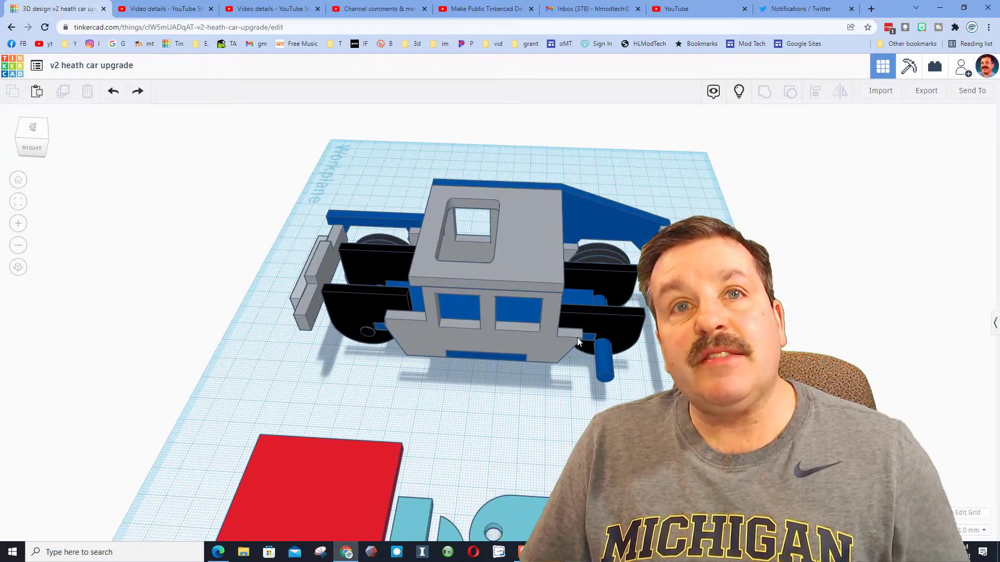
- Orbit and zoom over the exposed interior, finishing at a three-quarter side view
{"action": "right_click_drag", "start_coordinate": [606, 336], "coordinate": [490, 315]}
{"action": "scroll", "coordinate": [485, 345], "scroll_direction": "up", "scroll_amount": 8}
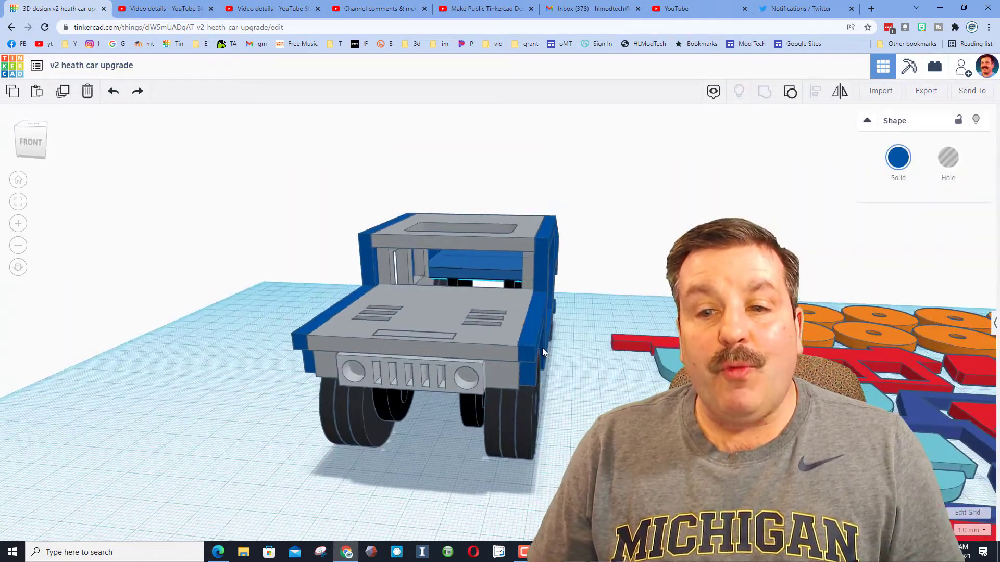
{"action": "right_click_drag", "start_coordinate": [542, 348], "coordinate": [612, 394]}
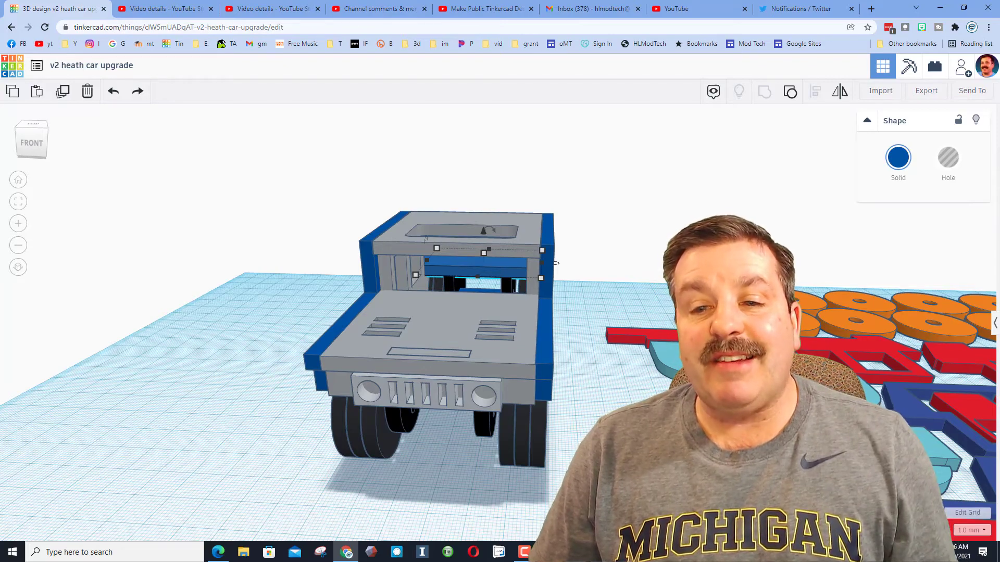
{"action": "right_click_drag", "start_coordinate": [440, 401], "coordinate": [459, 385]}
{"action": "right_click_drag", "start_coordinate": [693, 419], "coordinate": [254, 440]}
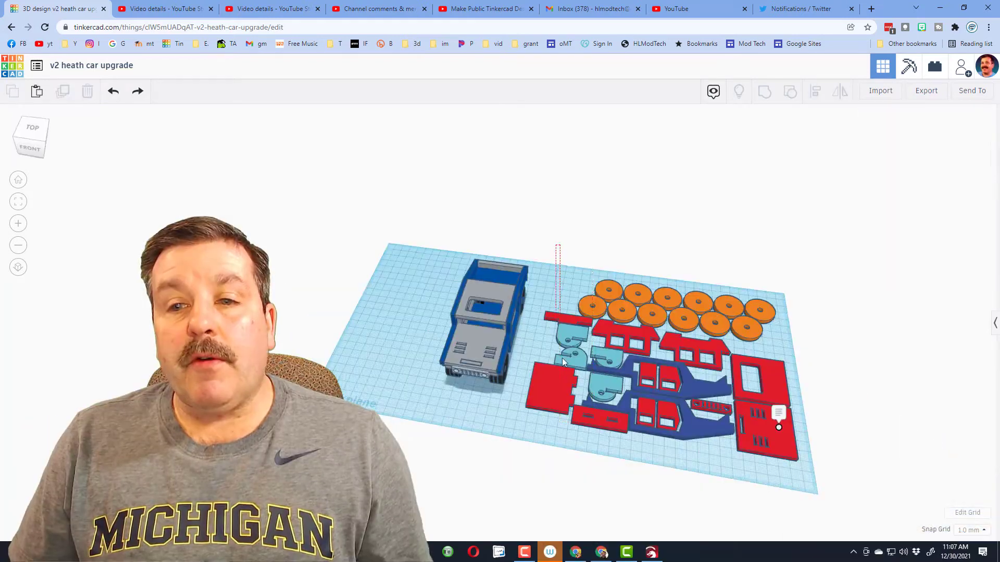
{"action": "left_click_drag", "start_coordinate": [560, 245], "coordinate": [797, 480]}
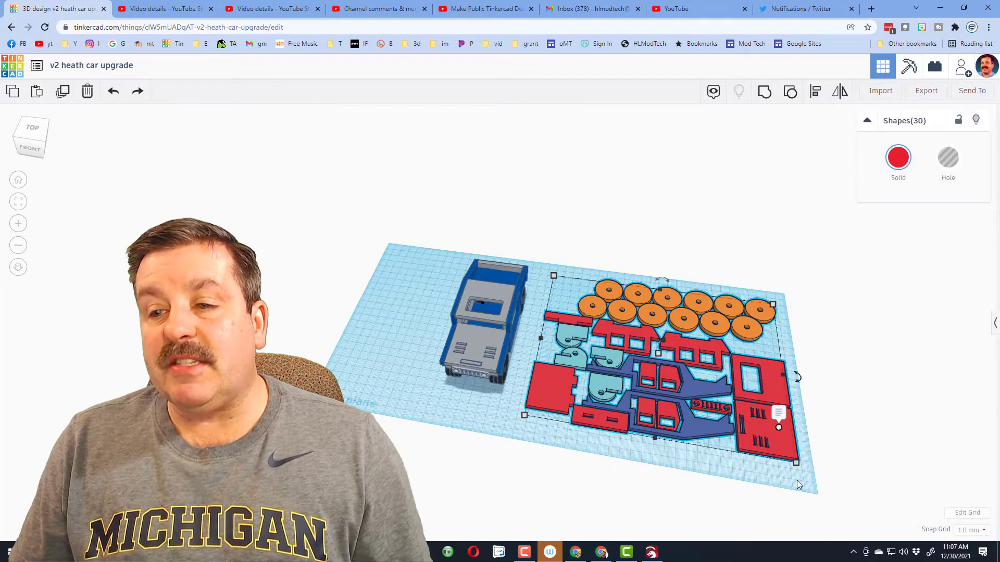